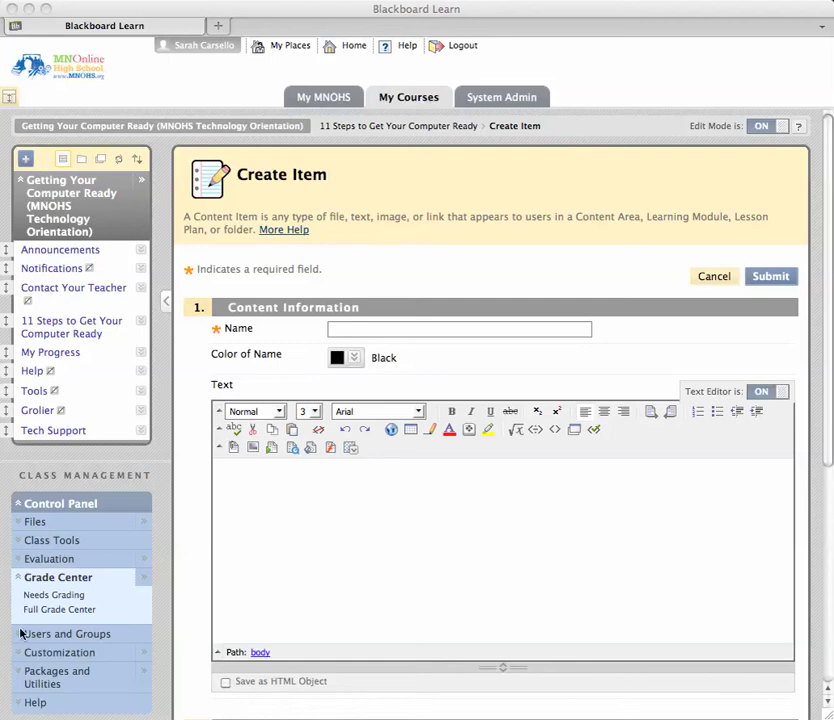
Step: Choose text size 4 in the empty Text box of the Create Item editor
{"action": "left_click", "coordinate": [313, 414]}
{"action": "left_click", "coordinate": [313, 414]}
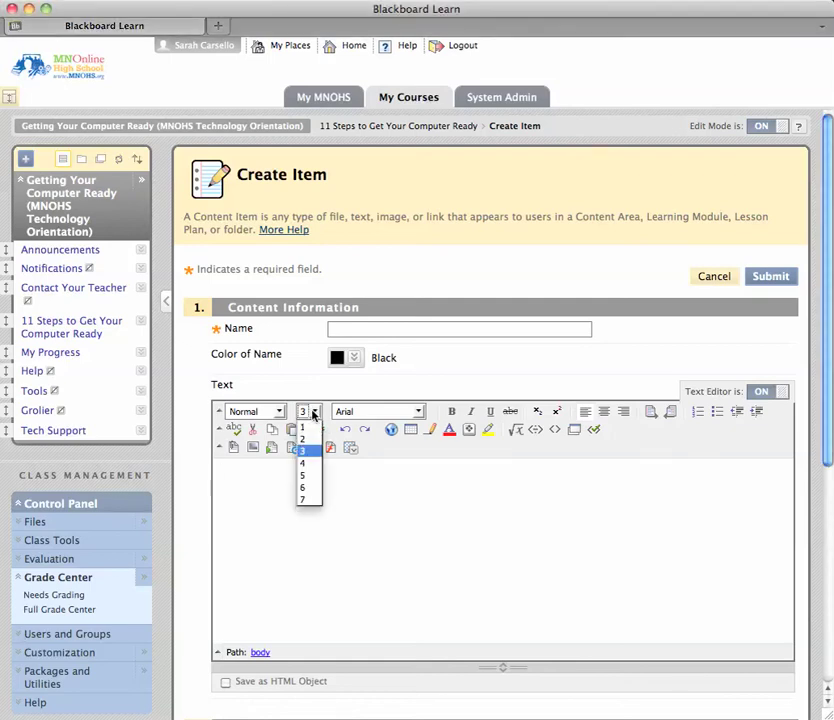
{"action": "left_click", "coordinate": [309, 460]}
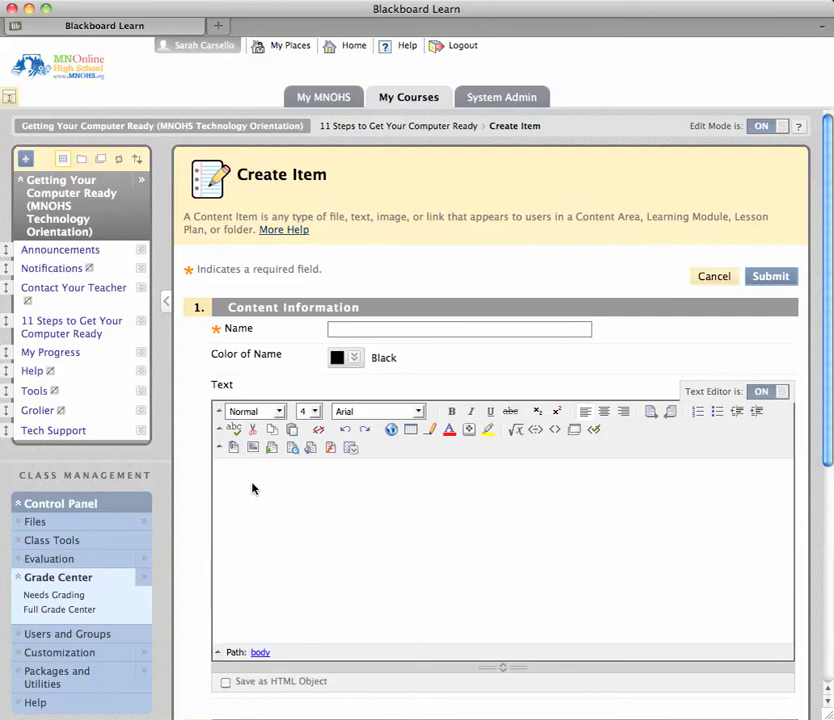
Step: Type 'This' and try sizes 1 and 6 on it, settling on size 4
{"action": "type", "text": "This"}
{"action": "left_click_drag", "start_coordinate": [262, 478], "coordinate": [196, 476]}
{"action": "left_click", "coordinate": [310, 411]}
{"action": "left_click", "coordinate": [310, 428]}
{"action": "left_click", "coordinate": [310, 412]}
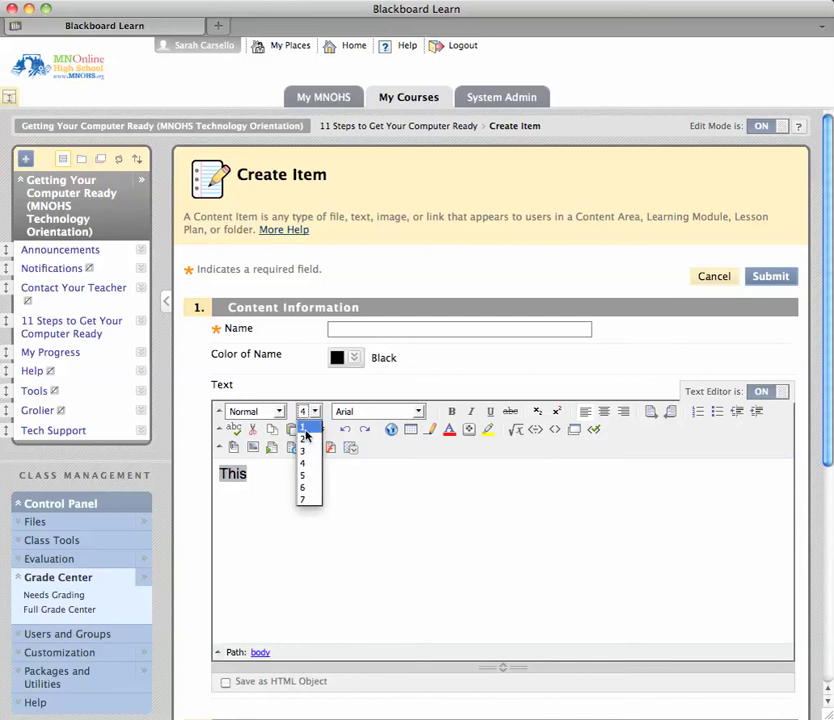
{"action": "left_click", "coordinate": [306, 427]}
{"action": "left_click", "coordinate": [310, 412]}
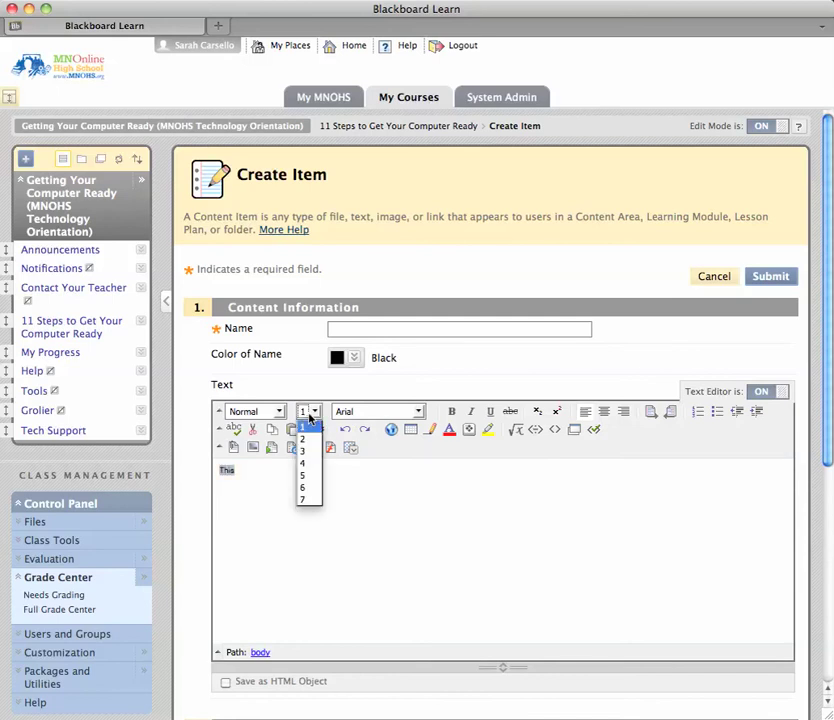
{"action": "left_click", "coordinate": [307, 488]}
{"action": "left_click", "coordinate": [310, 412]}
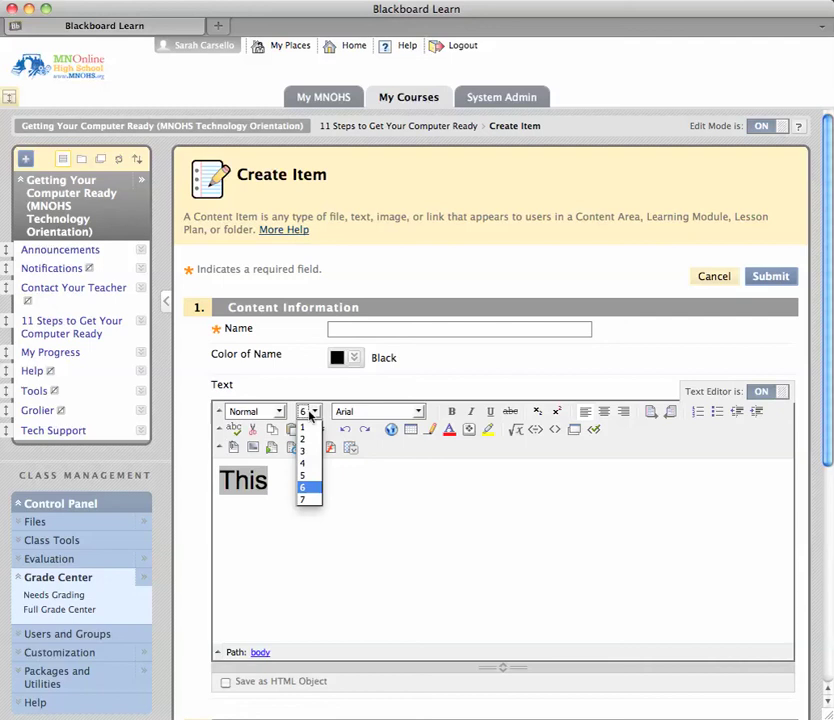
{"action": "left_click", "coordinate": [306, 464]}
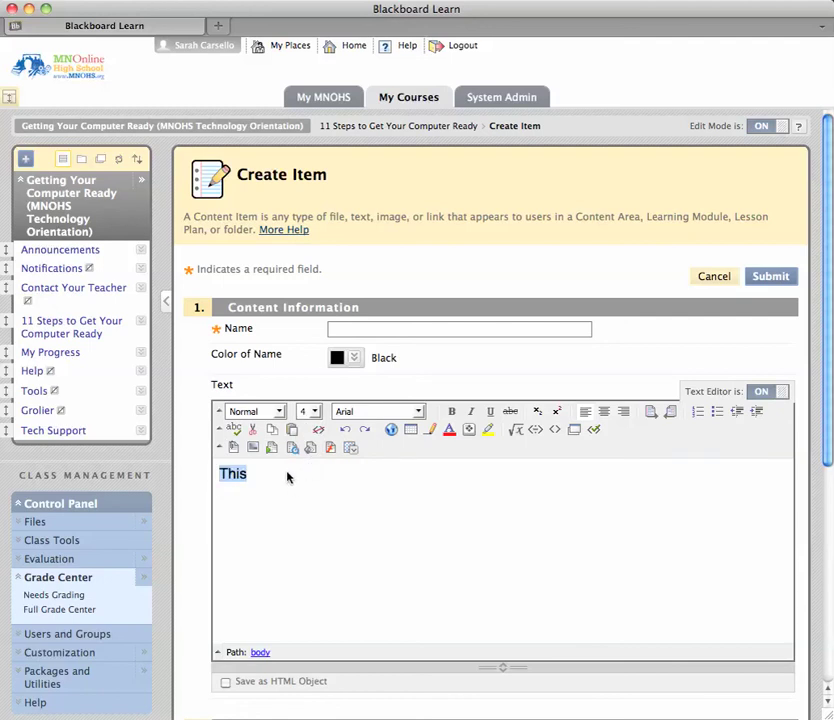
{"action": "left_click", "coordinate": [288, 477]}
{"action": "left_click_drag", "start_coordinate": [268, 473], "coordinate": [164, 480]}
Step: Delete the selected word 'This' so the editor is blank
{"action": "key", "text": "BackSpace"}
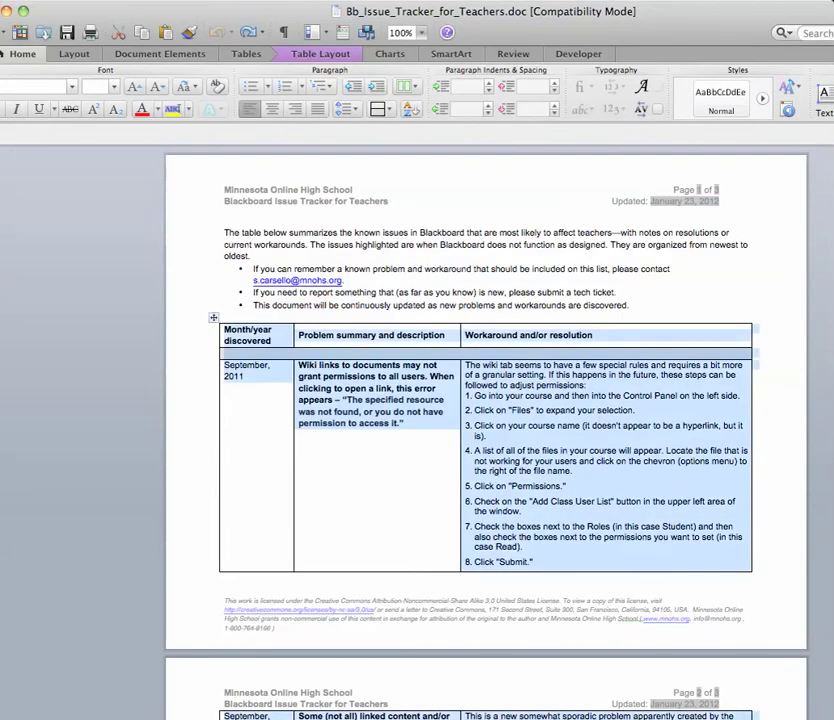
Step: Select the Word document's intro paragraph and its three bullet points
{"action": "left_click", "coordinate": [393, 273]}
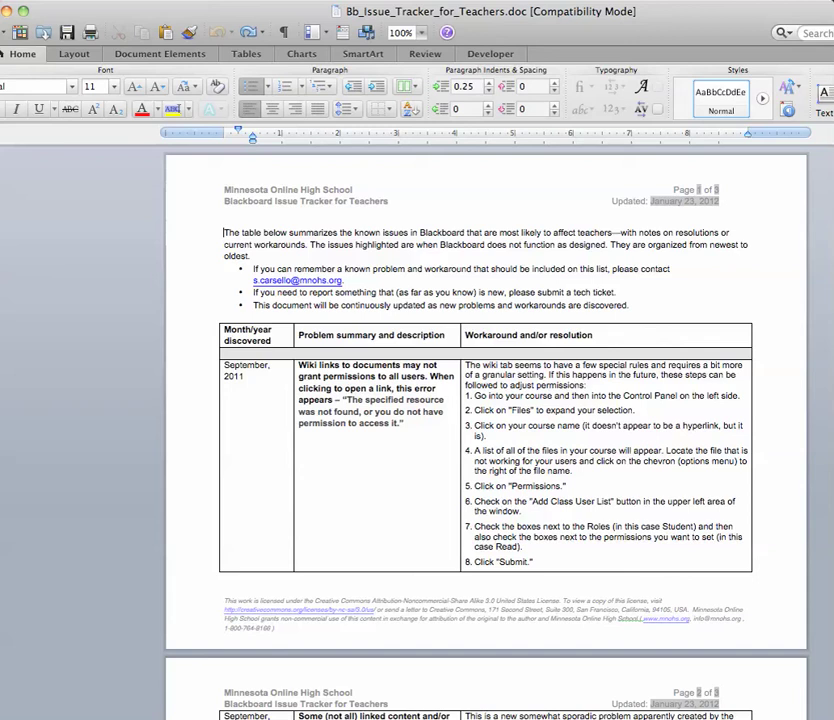
{"action": "left_click_drag", "start_coordinate": [224, 232], "coordinate": [634, 310]}
{"action": "key", "text": "super+c"}
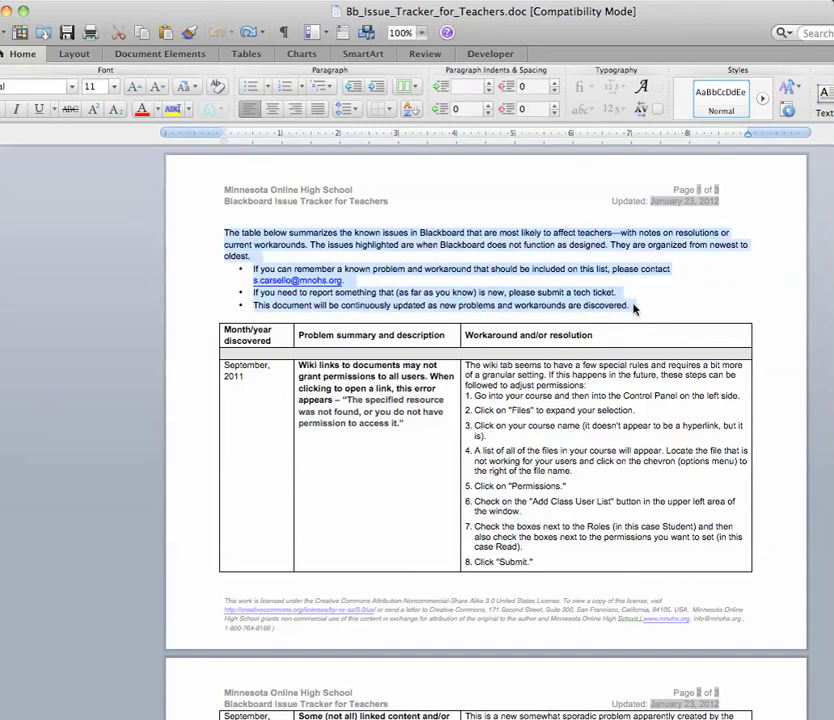
Step: Paste the copied Word paragraph and three bullets into the empty Blackboard Text editor
{"action": "key", "text": "super+Tab"}
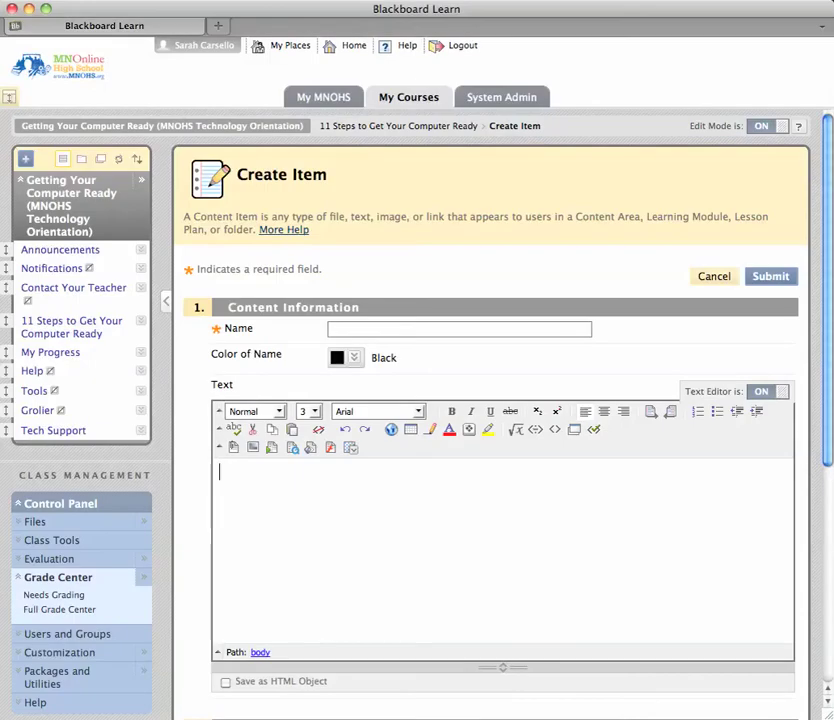
{"action": "left_click", "coordinate": [475, 490]}
{"action": "key", "text": "super+v"}
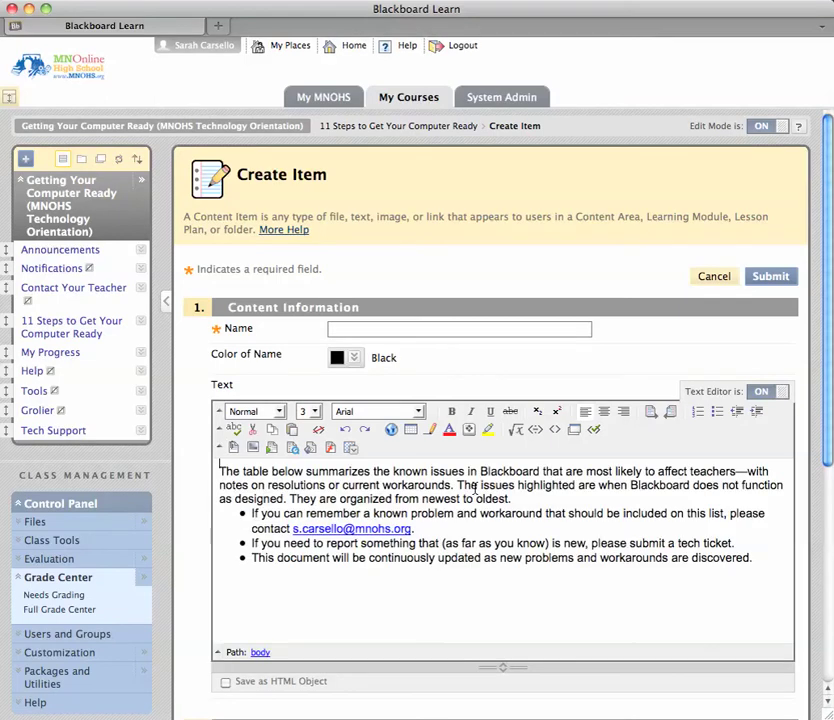
Step: Review the Word-generated HTML source of the pasted text
{"action": "left_click", "coordinate": [556, 430]}
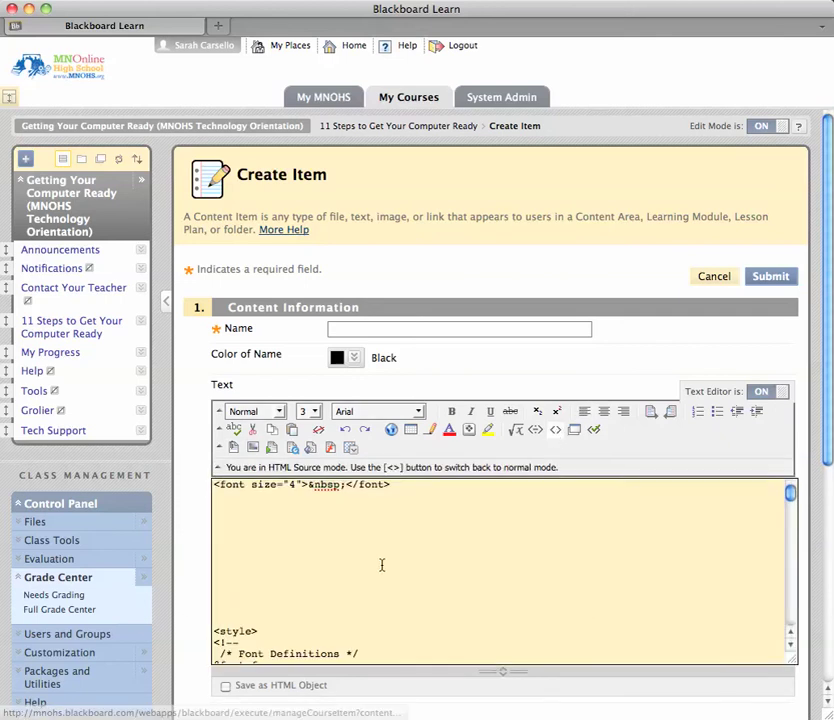
{"action": "scroll", "coordinate": [381, 565], "scroll_direction": "down", "scroll_amount": 3}
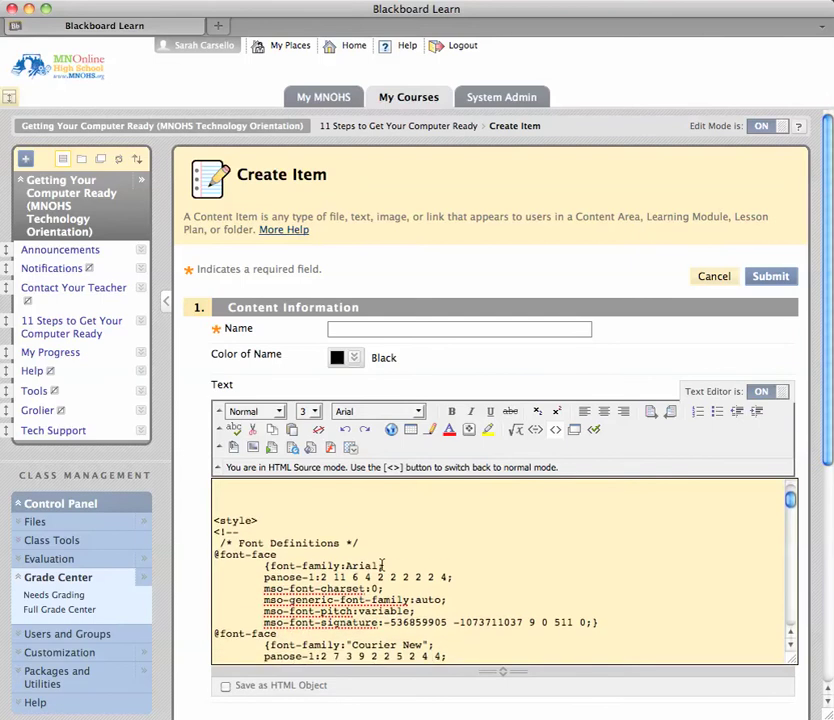
{"action": "scroll", "coordinate": [381, 565], "scroll_direction": "down", "scroll_amount": 5}
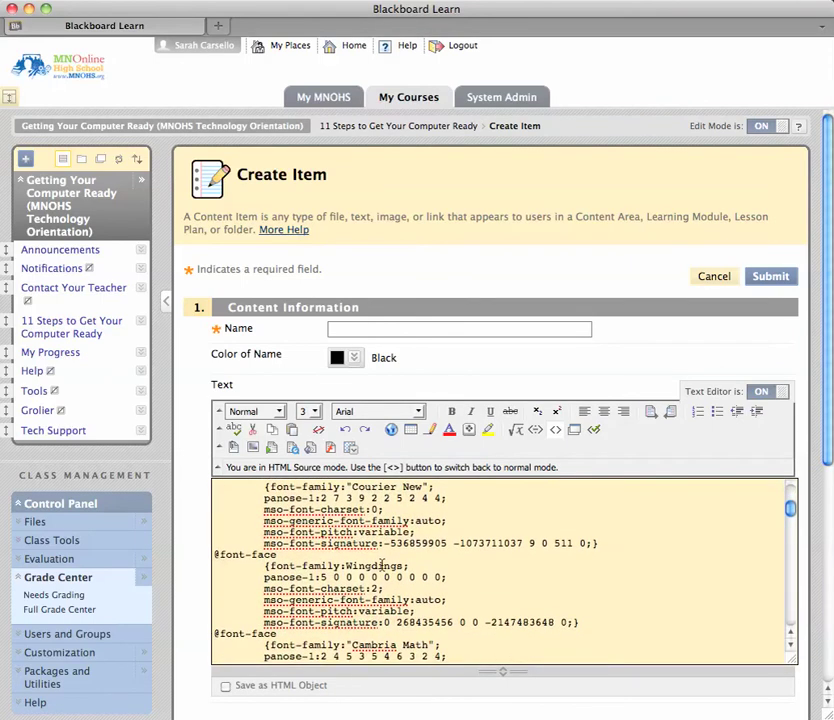
{"action": "scroll", "coordinate": [381, 565], "scroll_direction": "down", "scroll_amount": 8}
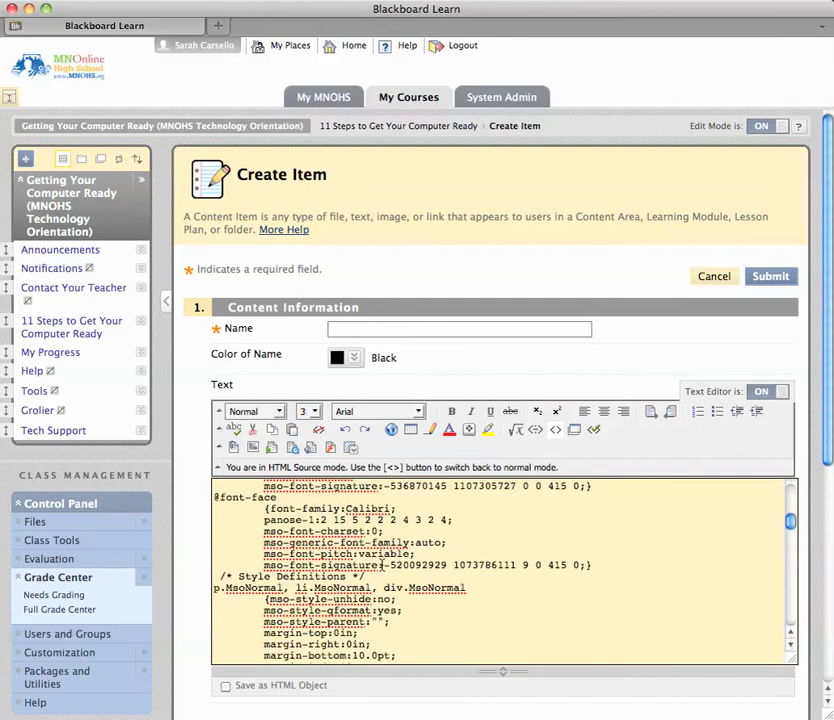
{"action": "scroll", "coordinate": [381, 565], "scroll_direction": "down", "scroll_amount": 12}
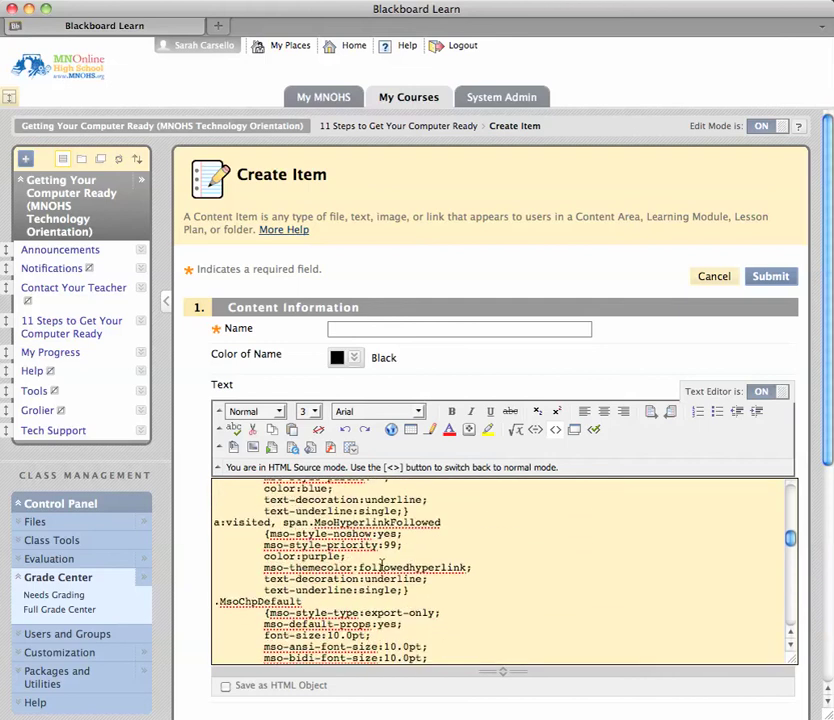
{"action": "scroll", "coordinate": [381, 565], "scroll_direction": "down", "scroll_amount": 5}
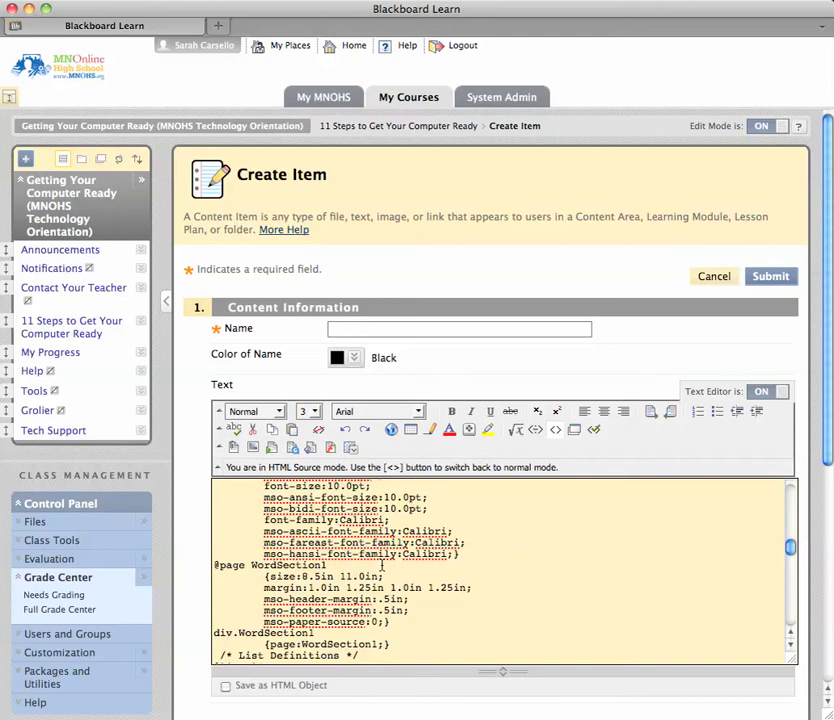
Step: Delete the pasted text, type 'This table' as a placeholder, and return to Word
{"action": "left_click", "coordinate": [561, 433]}
{"action": "left_click_drag", "start_coordinate": [393, 471], "coordinate": [527, 697]}
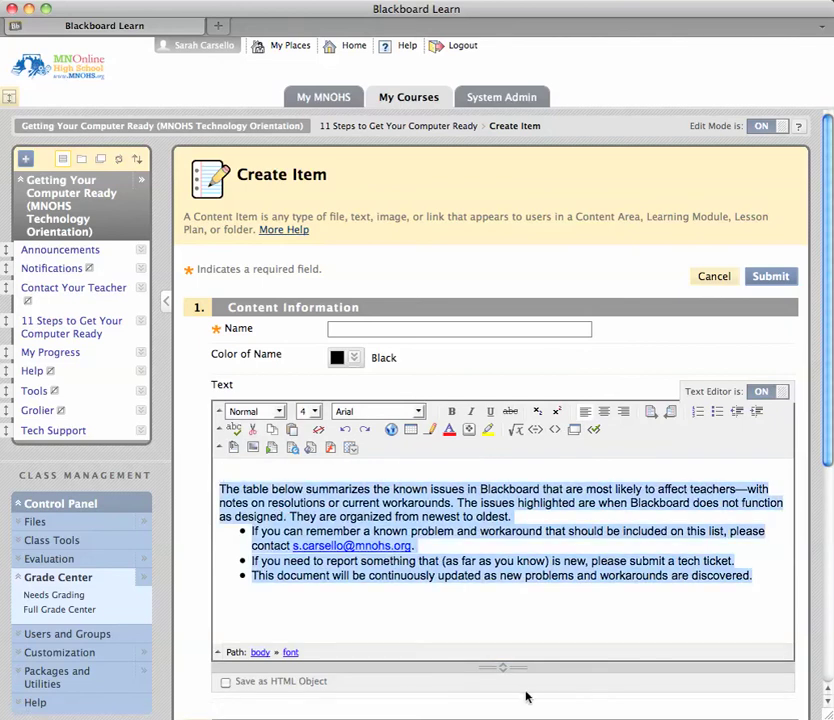
{"action": "key", "text": "BackSpace"}
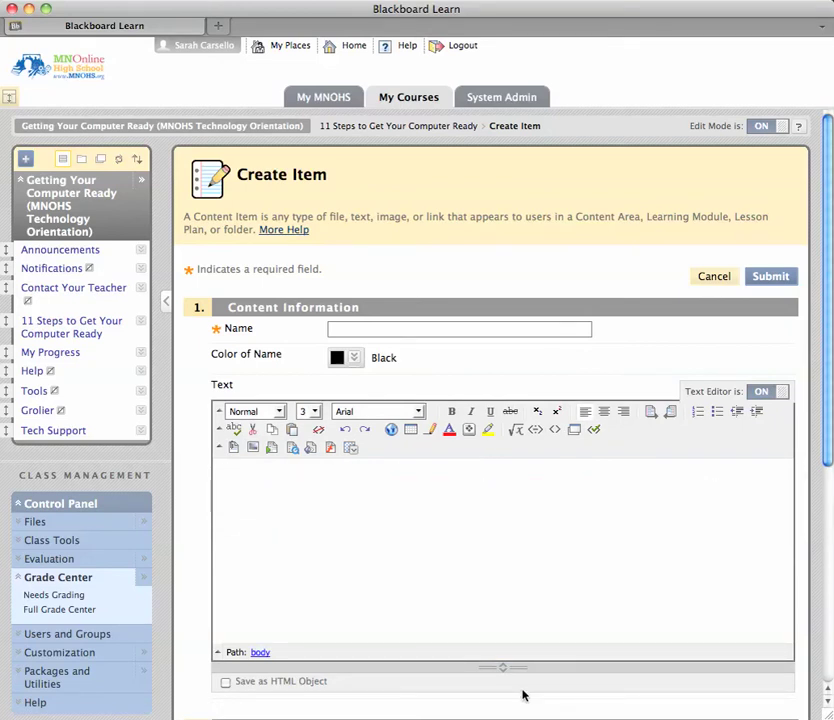
{"action": "type", "text": "This table"}
{"action": "key", "text": "super+Tab"}
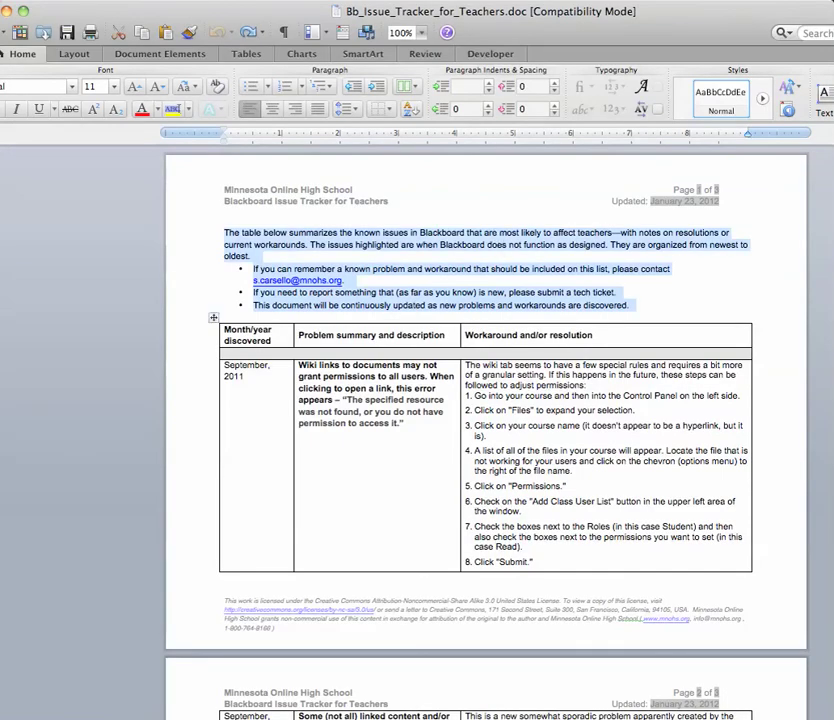
Step: Paste the Word intro and bullets into new TextEdit document Untitled 3 and select it all
{"action": "key", "text": "super+shift+y"}
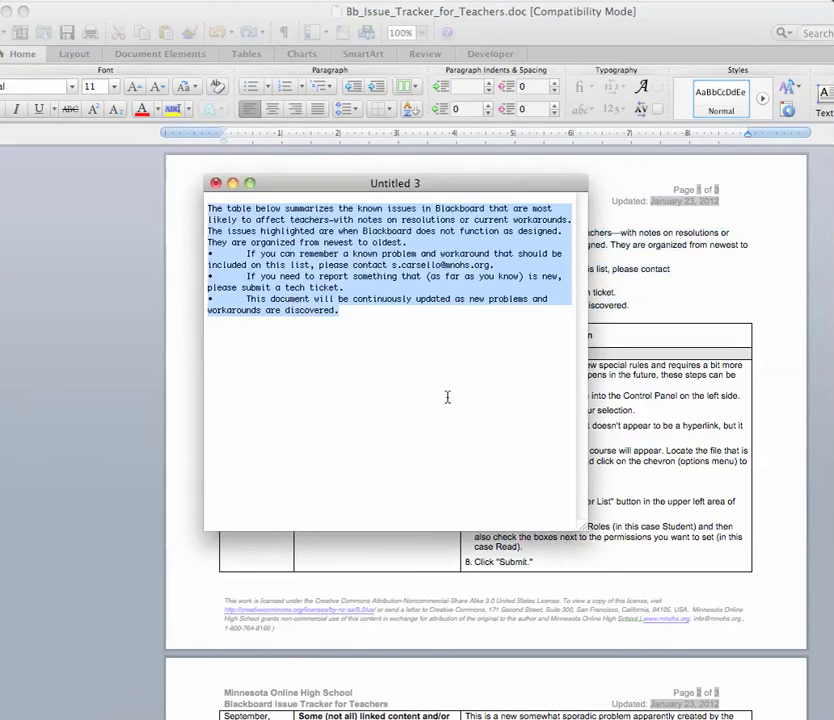
{"action": "key", "text": "super+x"}
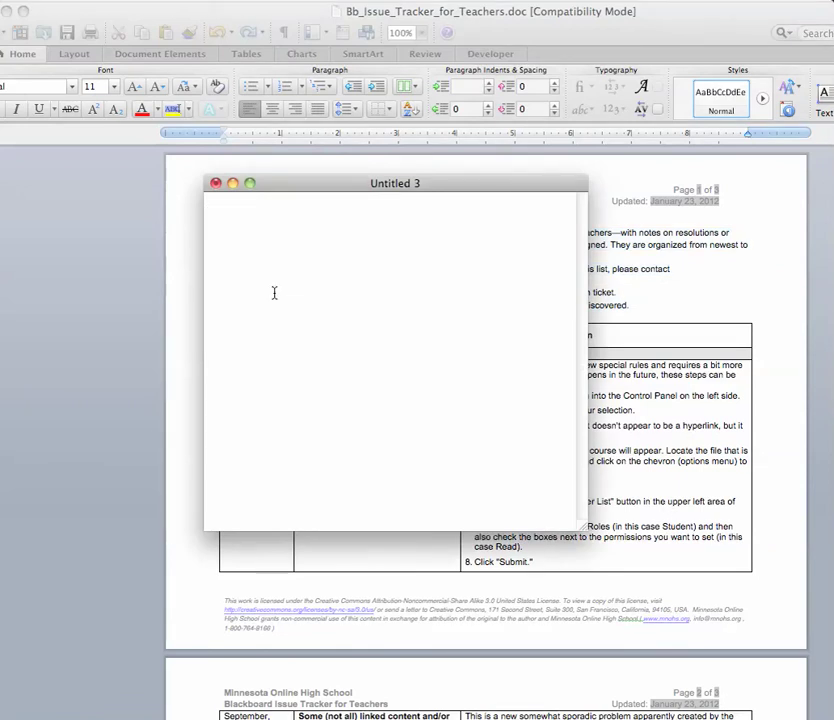
{"action": "key", "text": "super+v"}
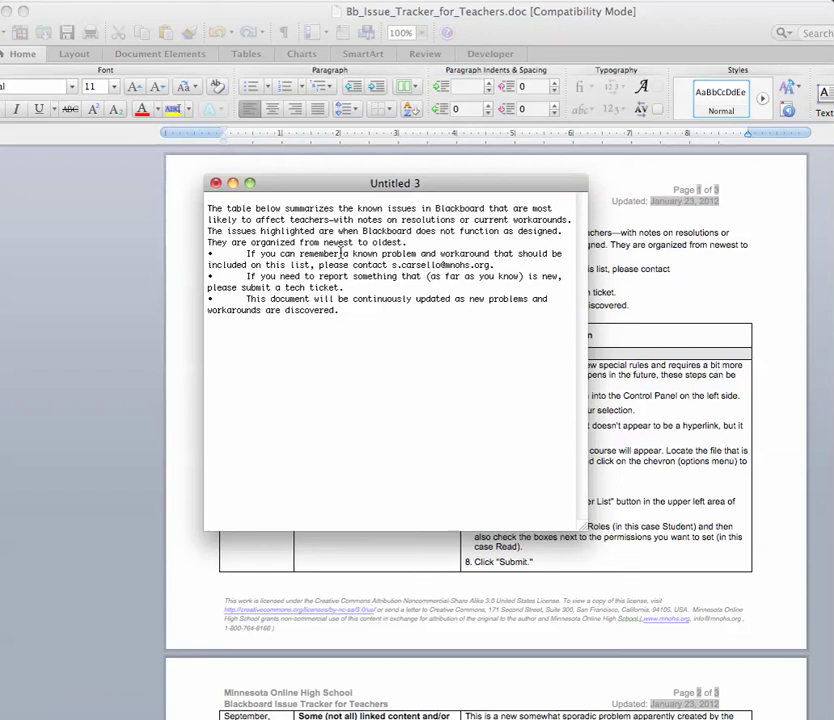
{"action": "left_click", "coordinate": [155, 0]}
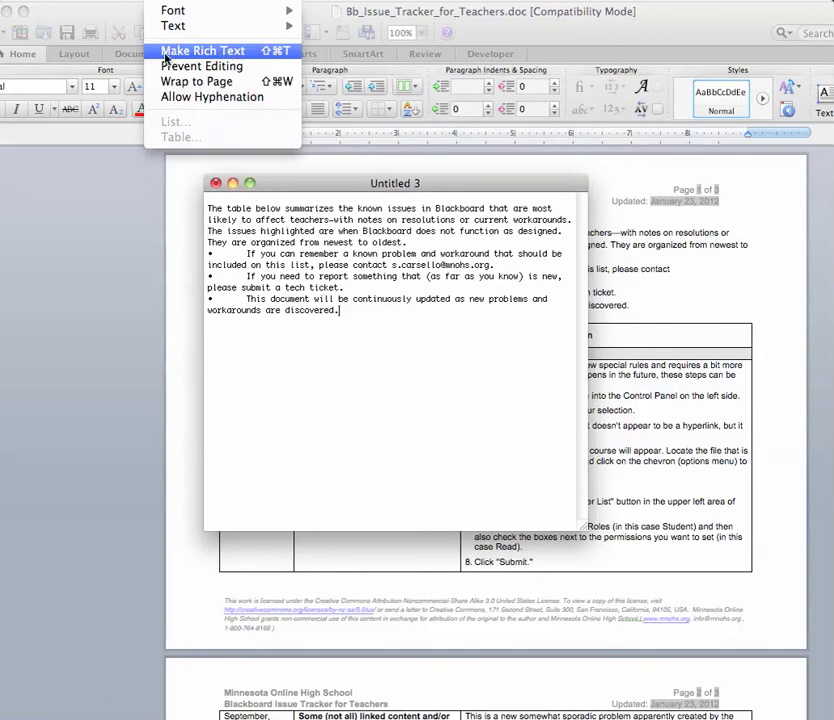
{"action": "left_click", "coordinate": [266, 52]}
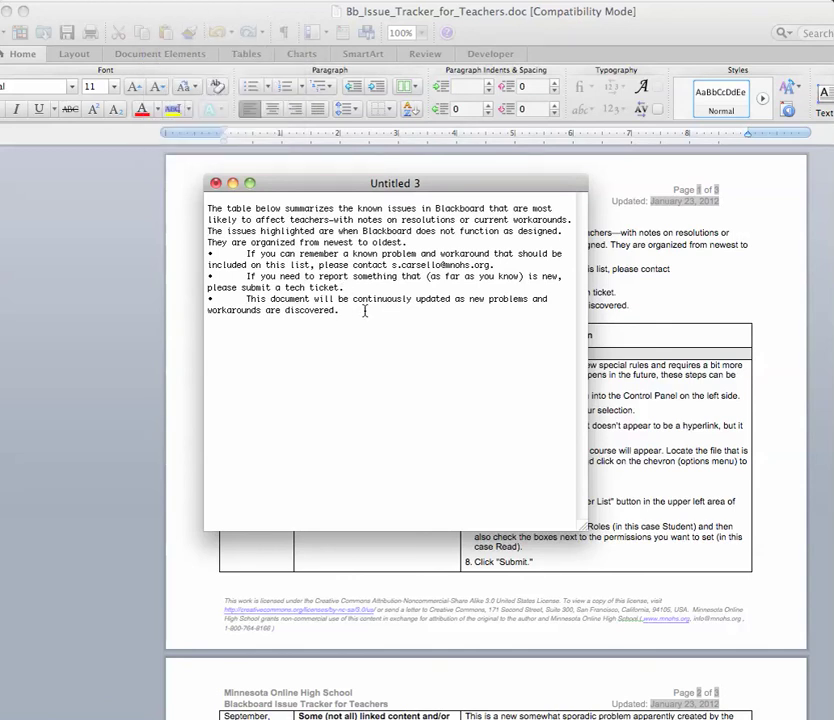
{"action": "key", "text": "super+a"}
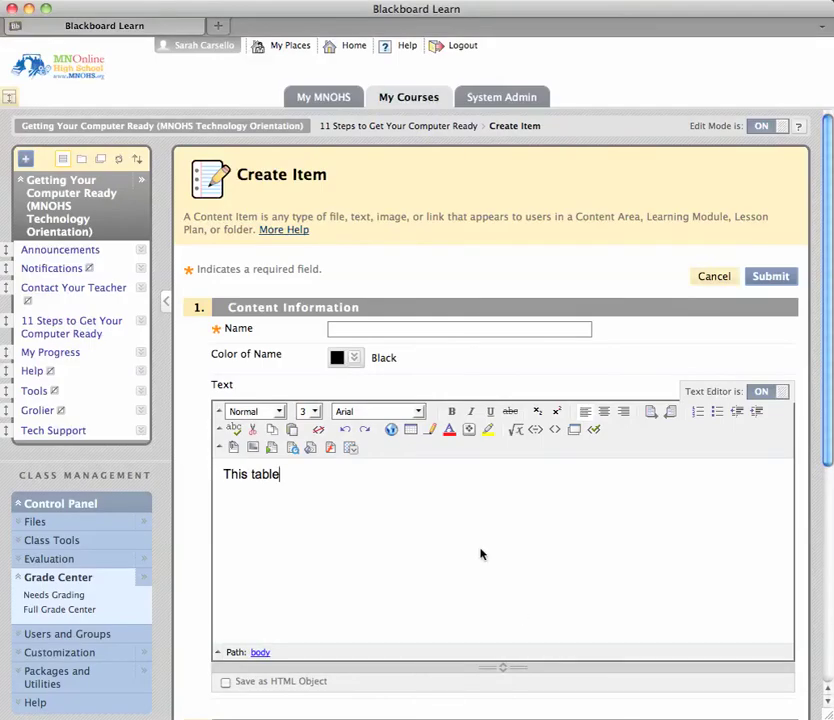
Step: Replace 'This table' with the plain-text intro and bullets, then check the HTML source
{"action": "key", "text": "super+a"}
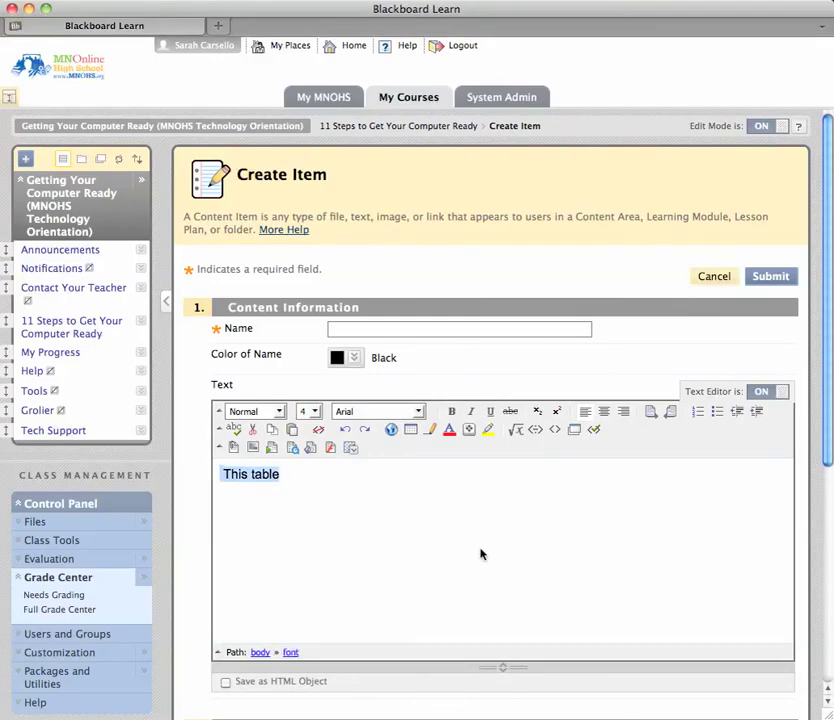
{"action": "key", "text": "BackSpace"}
{"action": "key", "text": "super+v"}
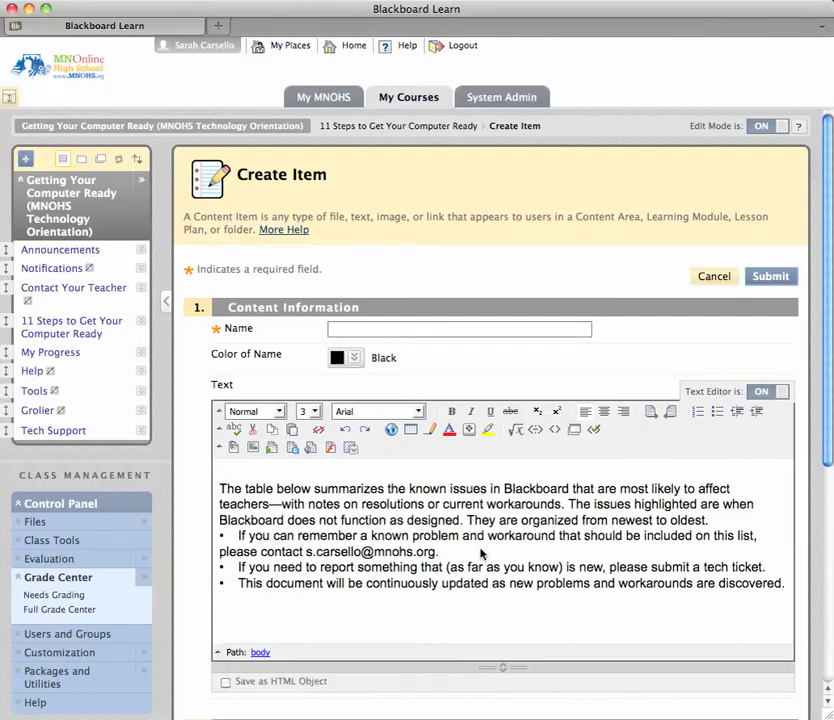
{"action": "left_click", "coordinate": [557, 432]}
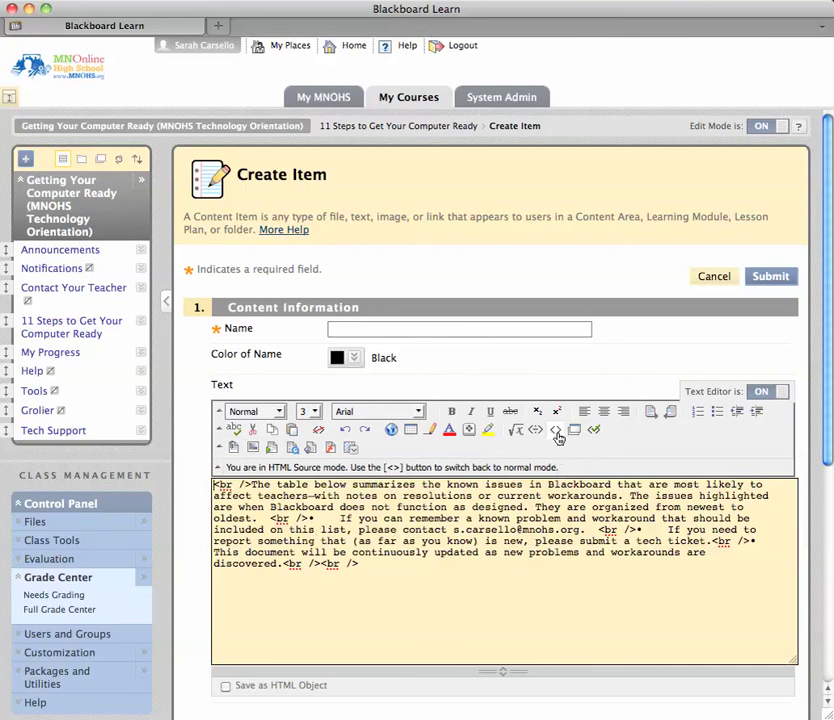
{"action": "left_click", "coordinate": [559, 435]}
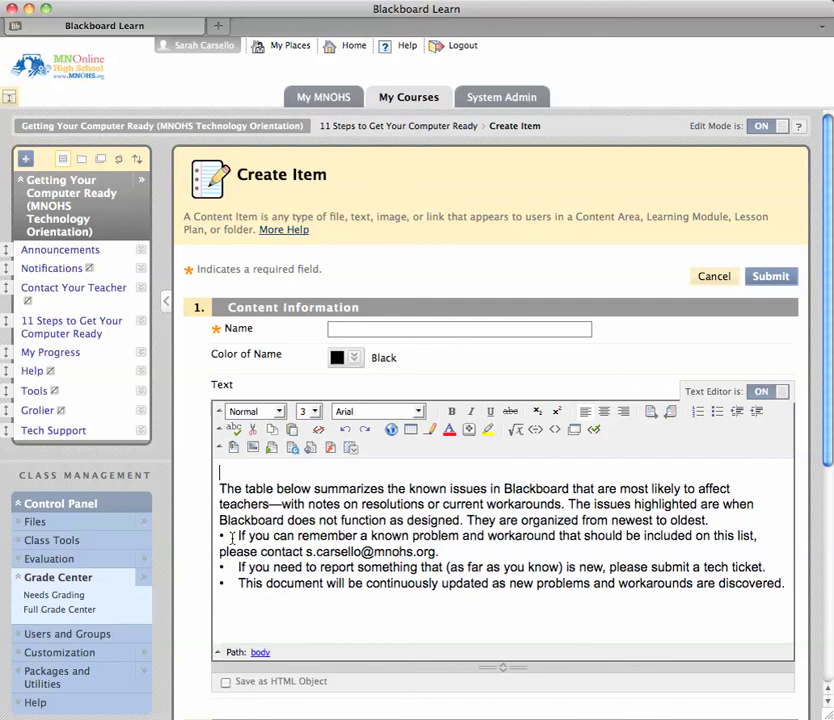
Step: Replace typed bullets on the 'If you can remember' and 'If you need to report' lines with list bullets
{"action": "left_click_drag", "start_coordinate": [237, 535], "coordinate": [204, 540]}
{"action": "key", "text": "BackSpace"}
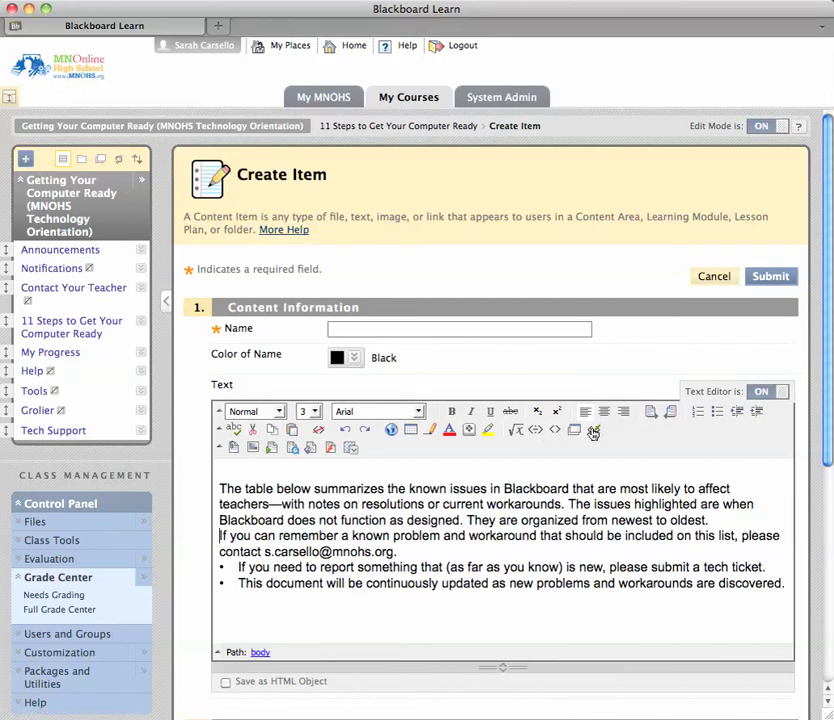
{"action": "left_click", "coordinate": [717, 411]}
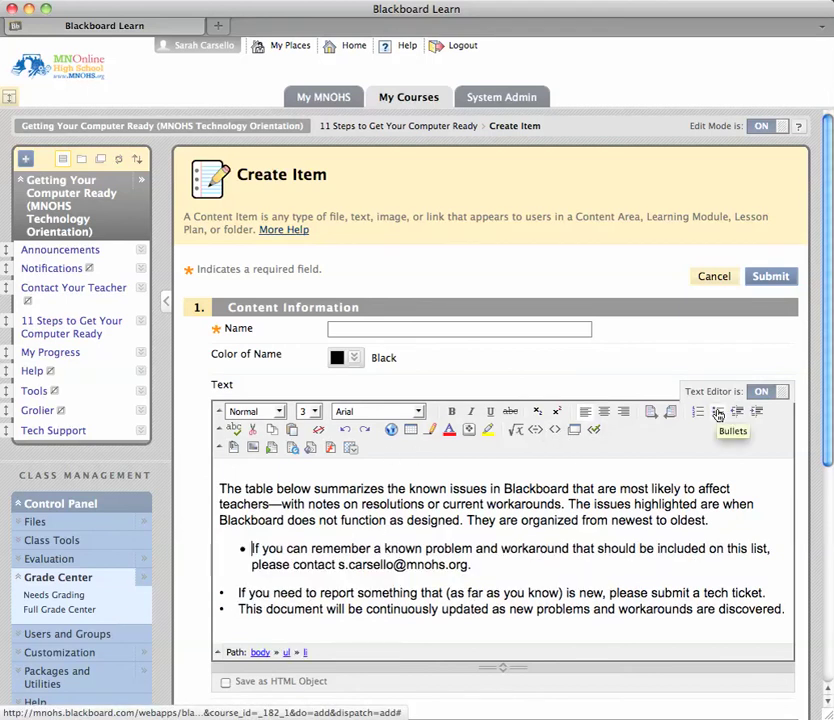
{"action": "left_click", "coordinate": [236, 594]}
{"action": "key", "text": "BackSpace"}
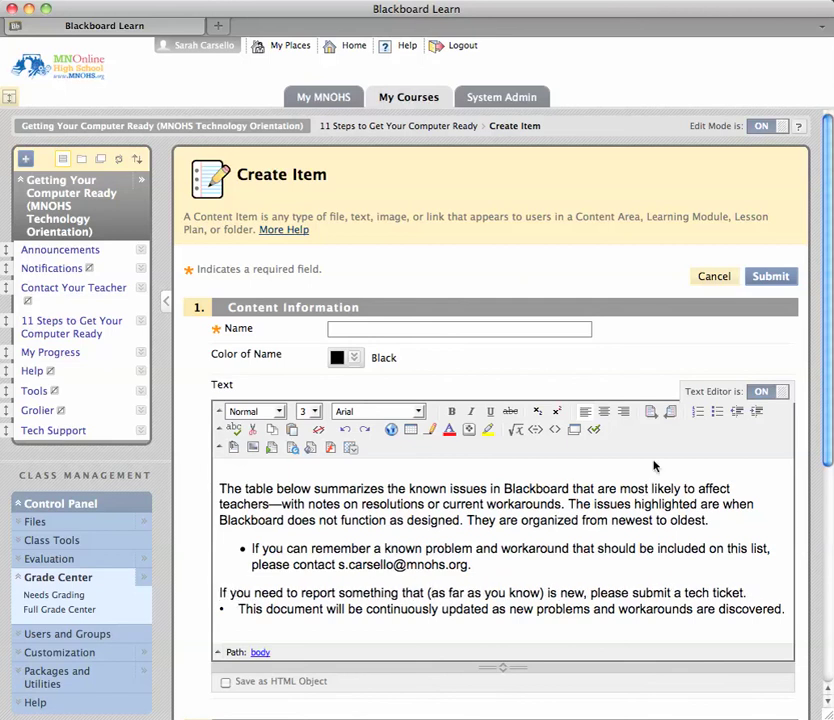
{"action": "left_click", "coordinate": [717, 411]}
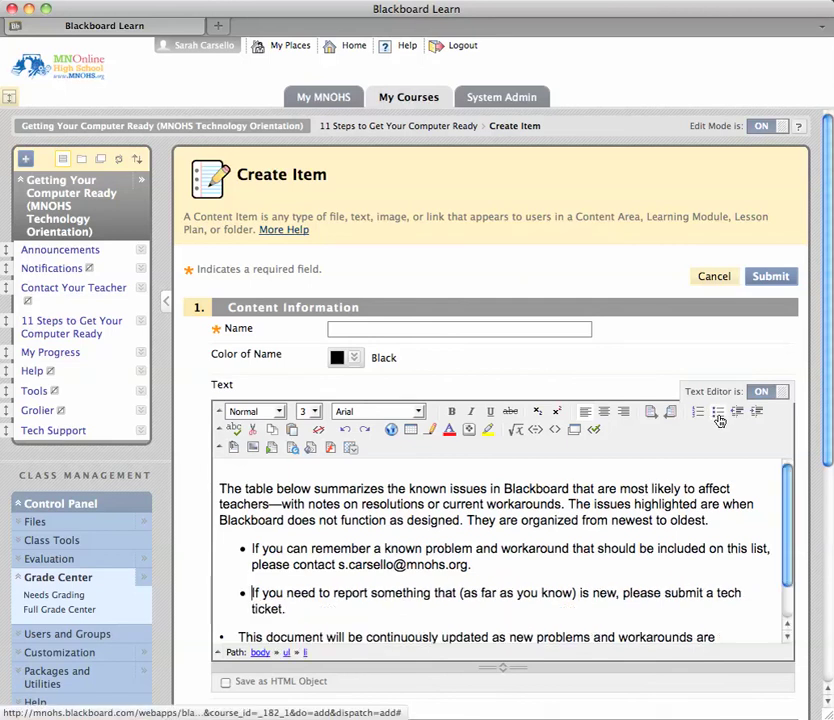
{"action": "left_click", "coordinate": [555, 429]}
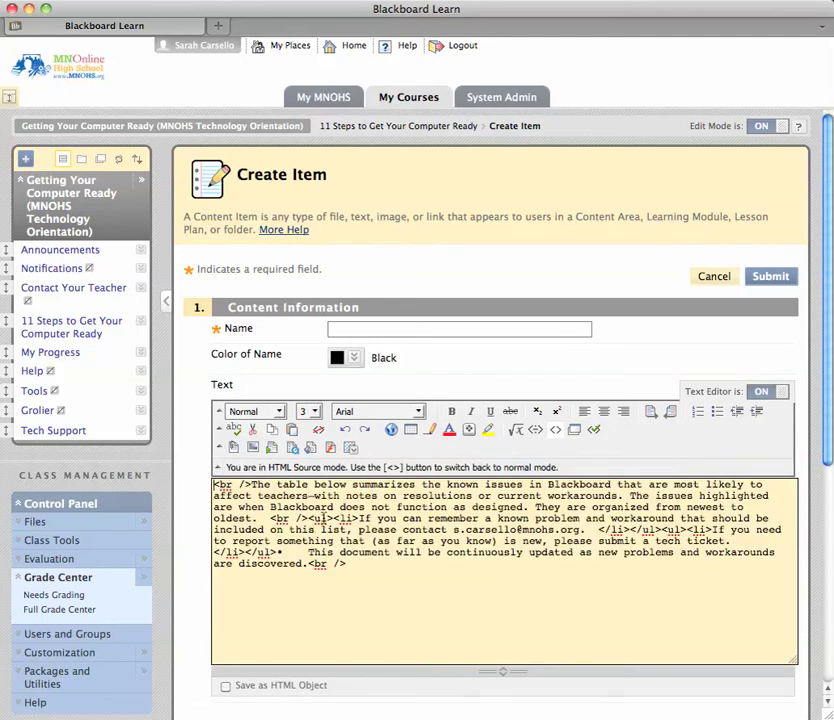
{"action": "left_click", "coordinate": [555, 429]}
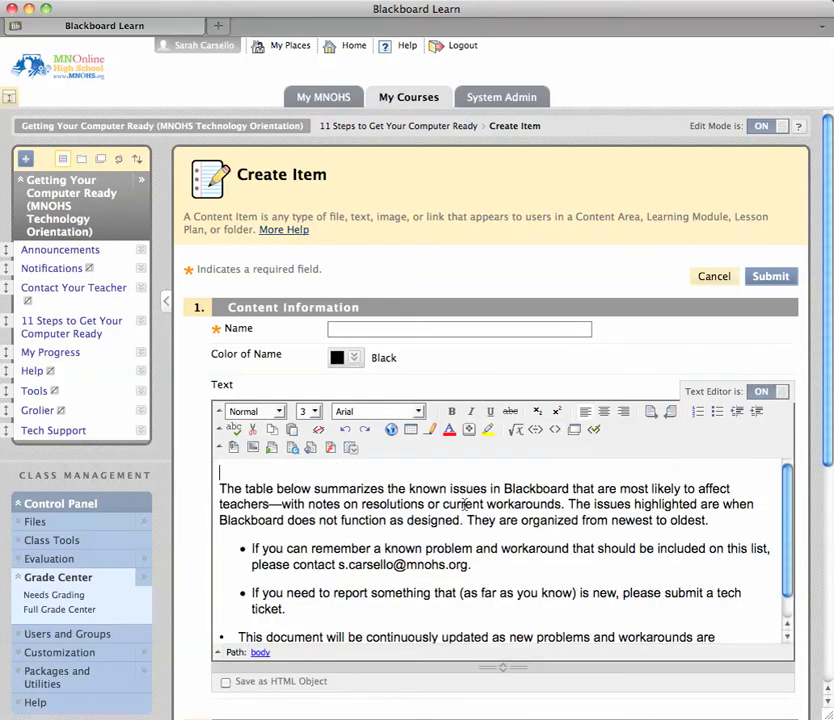
Step: Empty the editor, check the Add Mashup list, and select the Word intro paragraphs
{"action": "key", "text": "super+a"}
{"action": "key", "text": "BackSpace"}
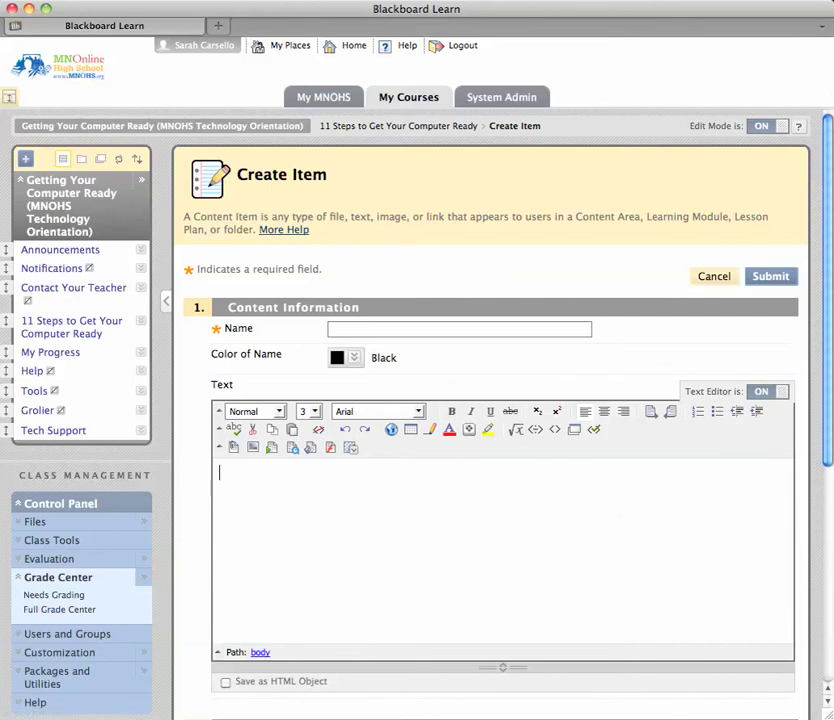
{"action": "left_click", "coordinate": [351, 452]}
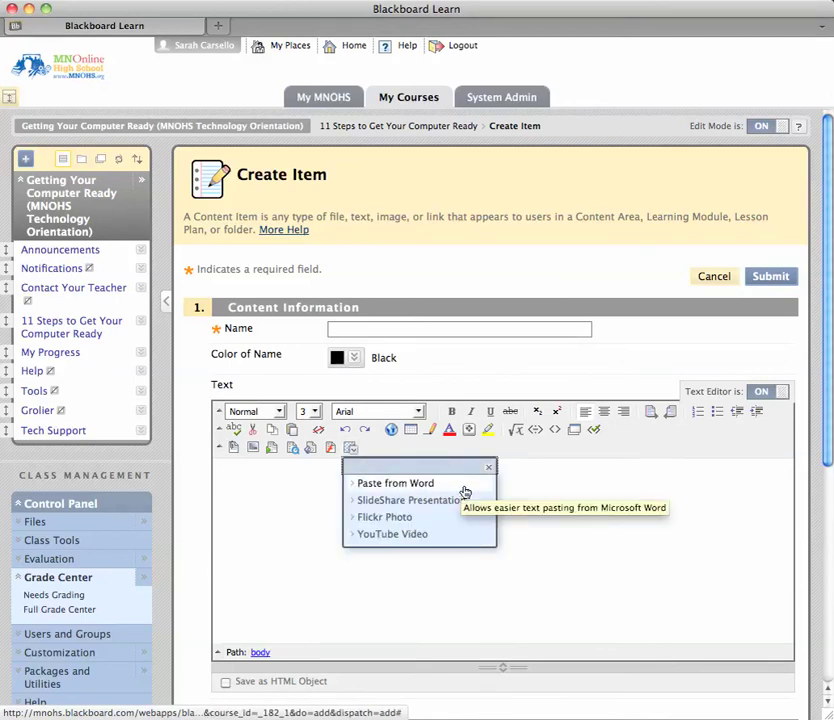
{"action": "left_click", "coordinate": [550, 537]}
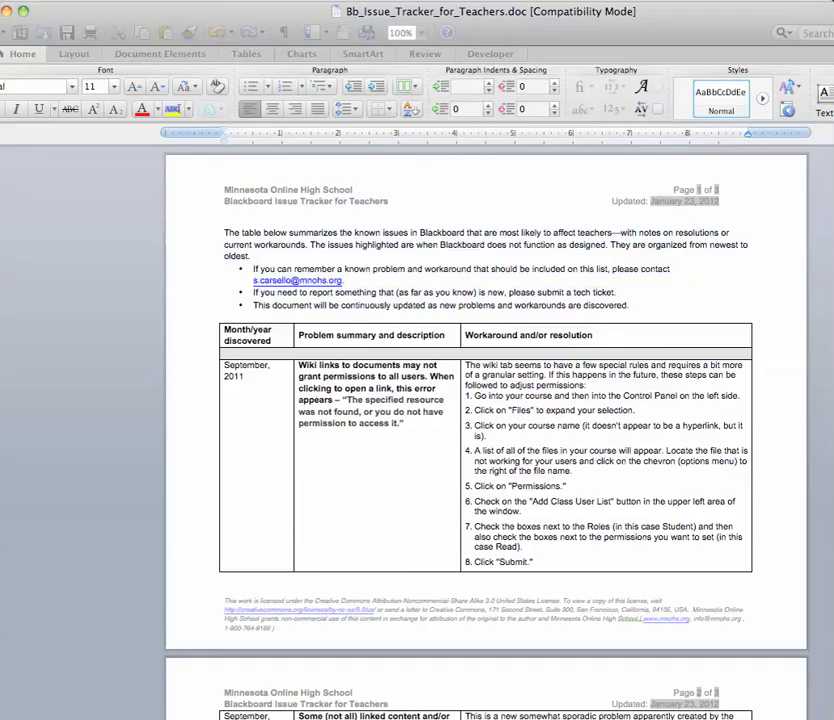
{"action": "left_click_drag", "start_coordinate": [224, 232], "coordinate": [207, 330]}
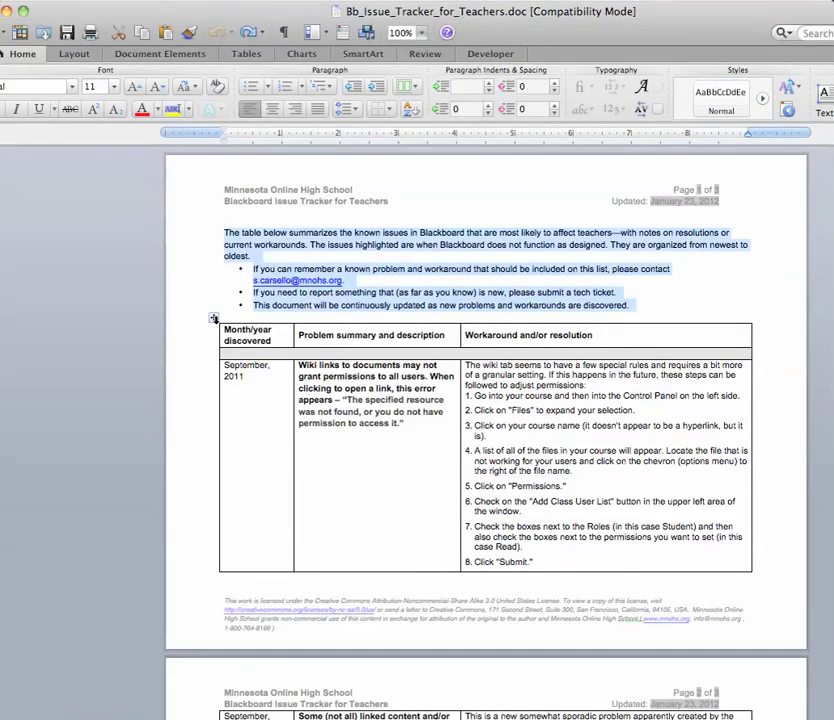
Step: Select the entire first issue table in Word, undoing an accidental drag that moved it
{"action": "left_click", "coordinate": [213, 318]}
{"action": "left_click_drag", "start_coordinate": [213, 318], "coordinate": [213, 150]}
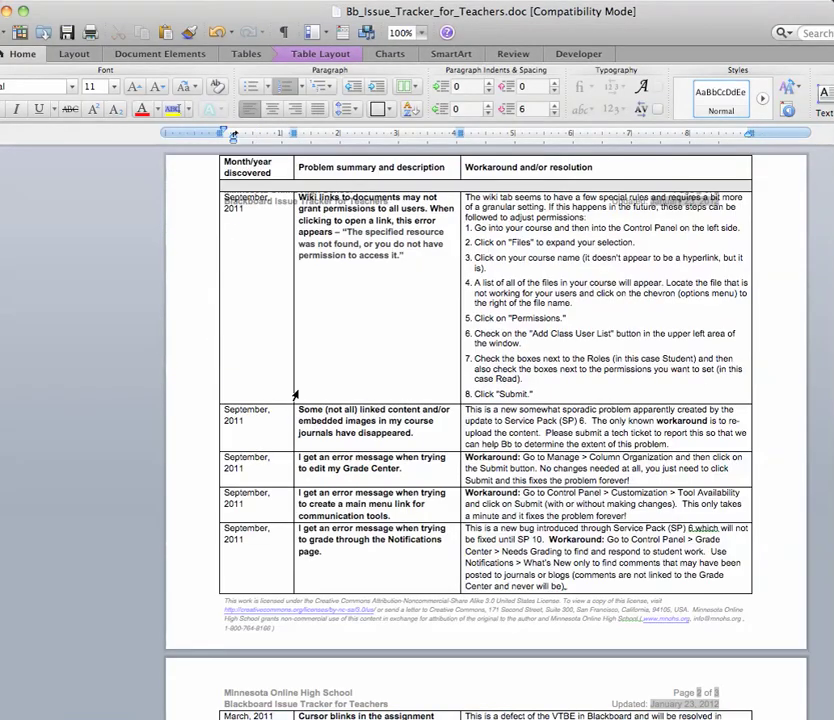
{"action": "key", "text": "super+z"}
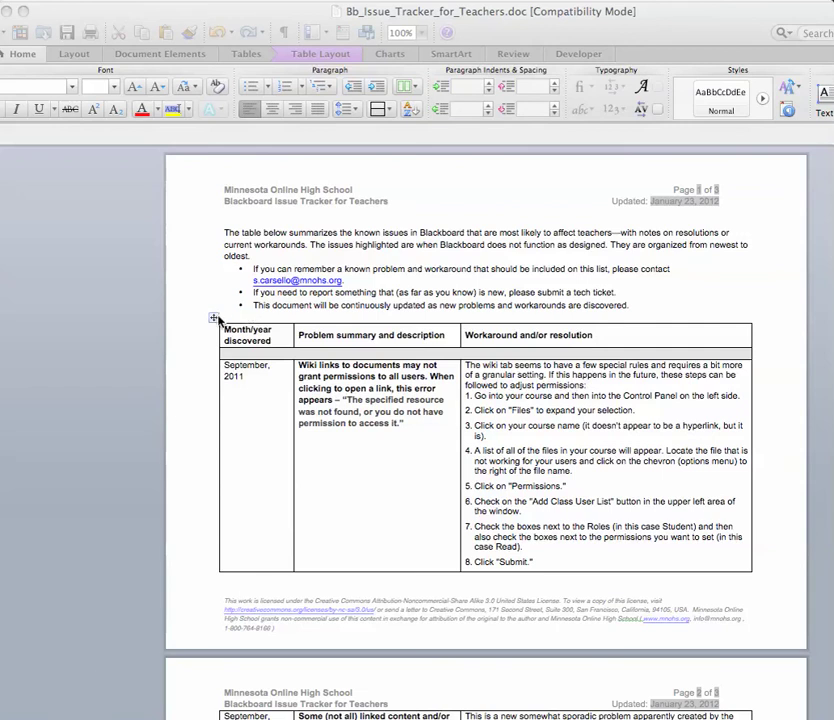
{"action": "left_click", "coordinate": [213, 318]}
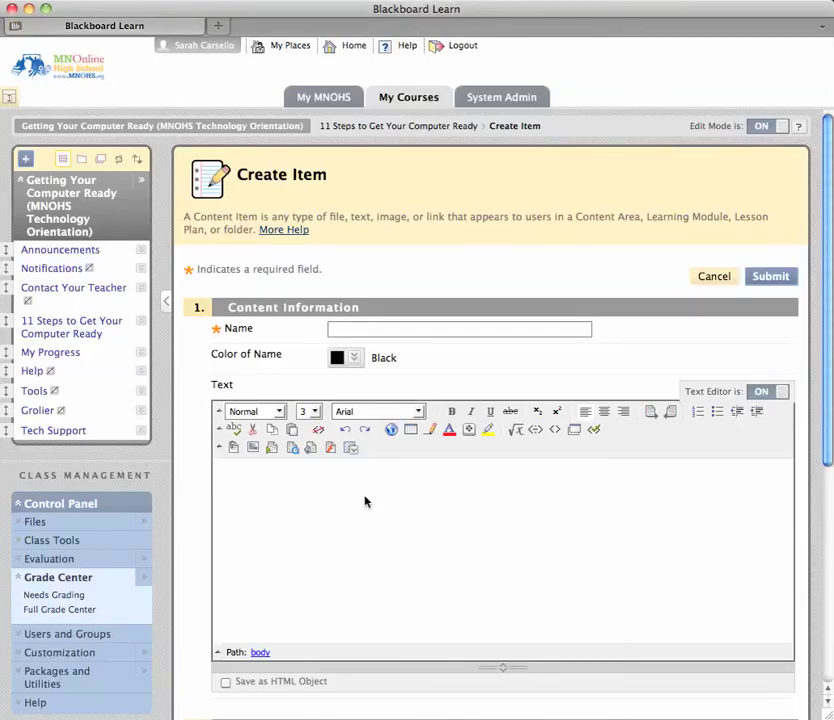
Step: Paste the copied Word issue table into the Paste from Word mashup and submit it to the editor
{"action": "left_click", "coordinate": [351, 449]}
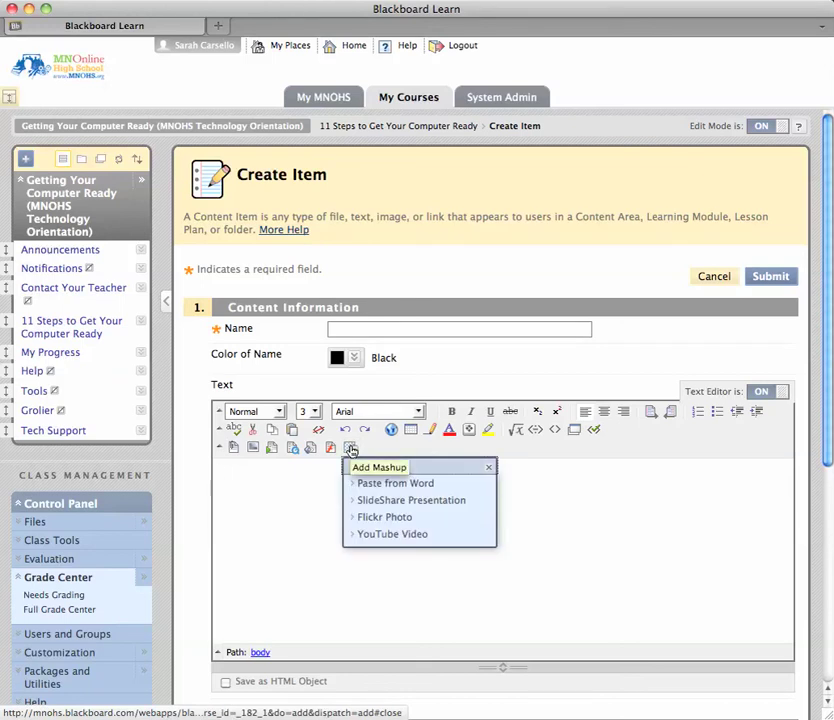
{"action": "left_click", "coordinate": [375, 490]}
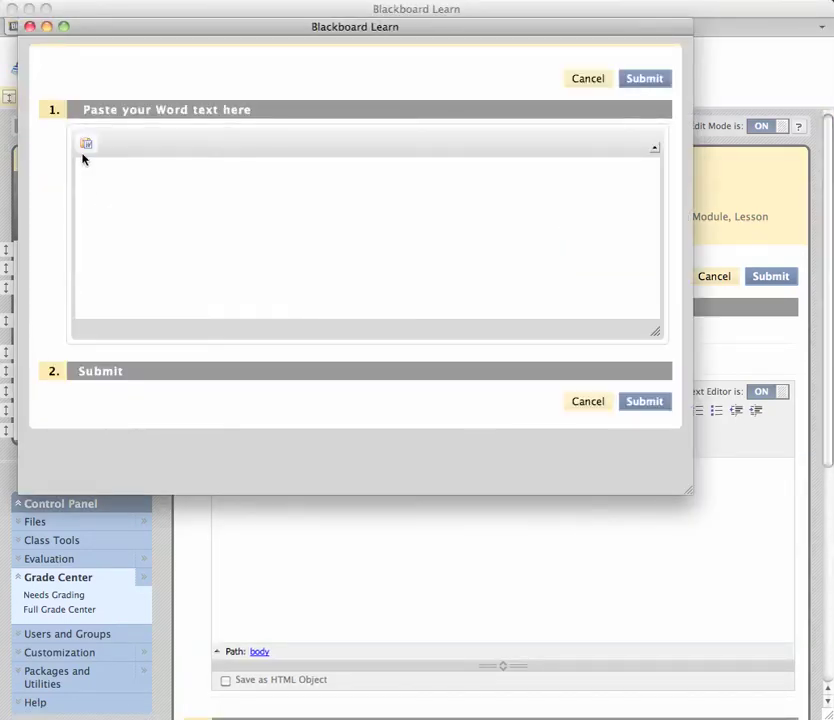
{"action": "left_click", "coordinate": [162, 228]}
{"action": "key", "text": "super+v"}
{"action": "scroll", "coordinate": [357, 248], "scroll_direction": "up", "scroll_amount": 10}
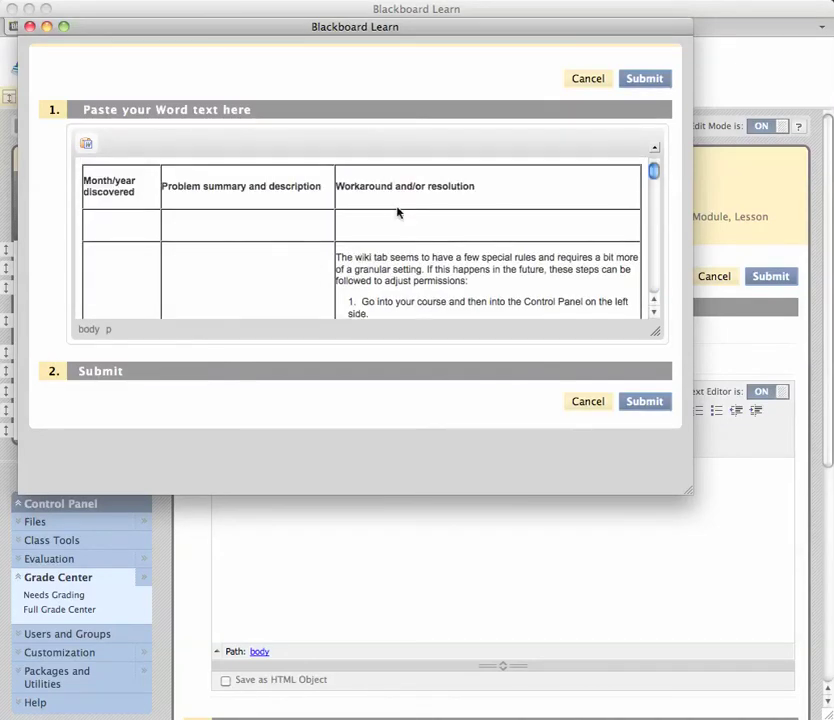
{"action": "left_click", "coordinate": [650, 80]}
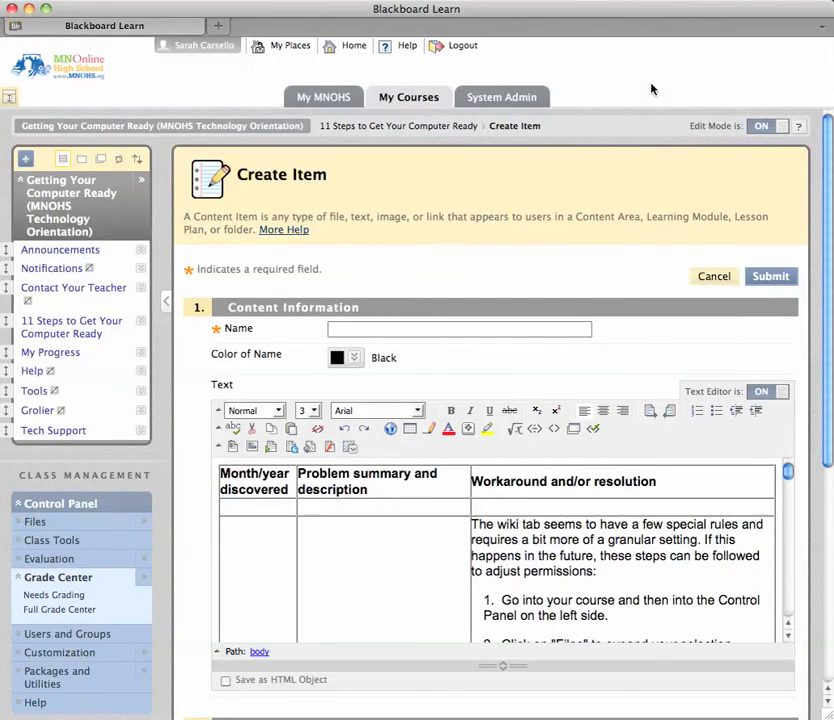
{"action": "left_click", "coordinate": [554, 428]}
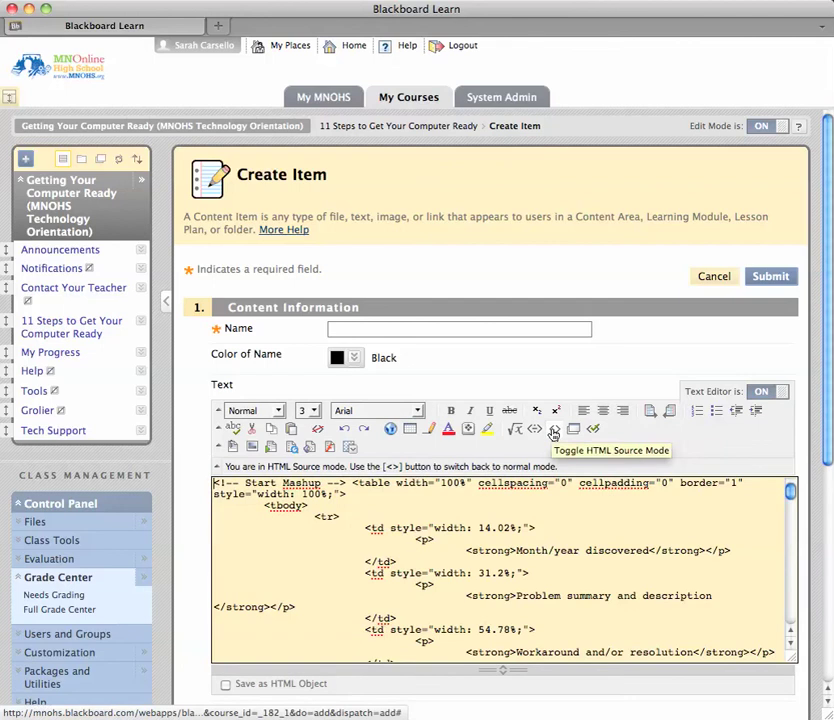
{"action": "scroll", "coordinate": [450, 530], "scroll_direction": "down", "scroll_amount": 5}
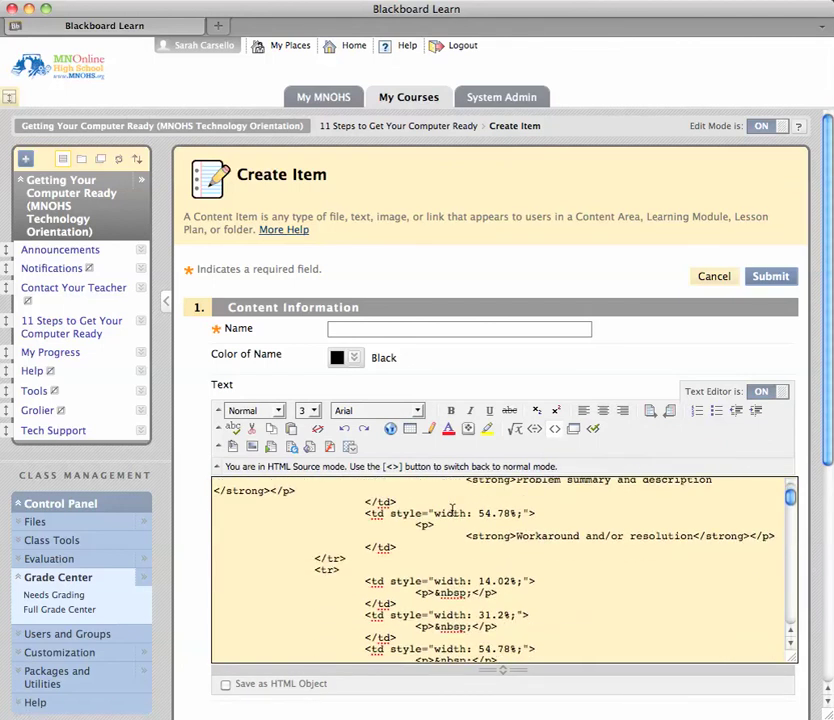
{"action": "scroll", "coordinate": [452, 512], "scroll_direction": "down", "scroll_amount": 5}
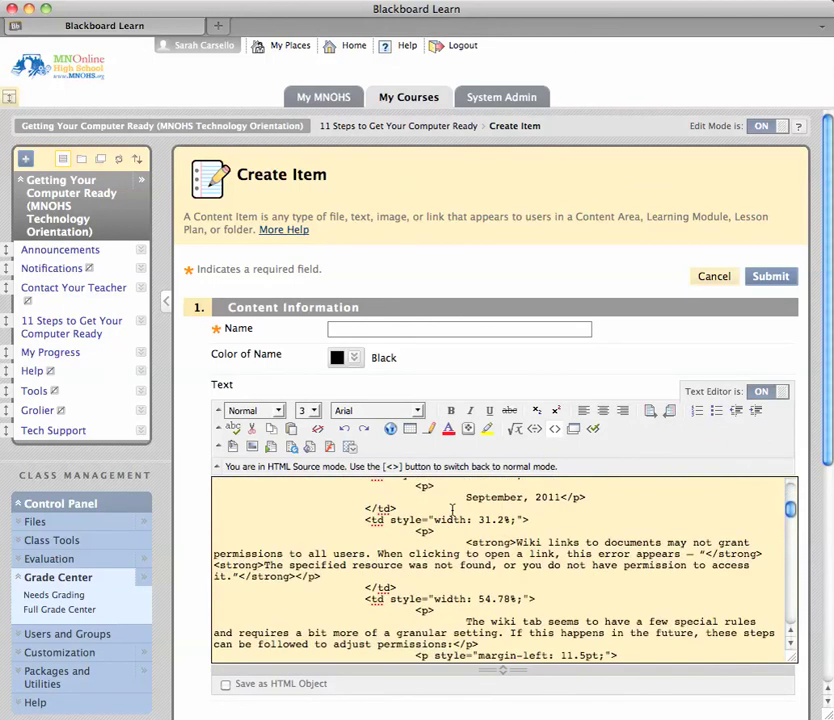
{"action": "left_click", "coordinate": [557, 429]}
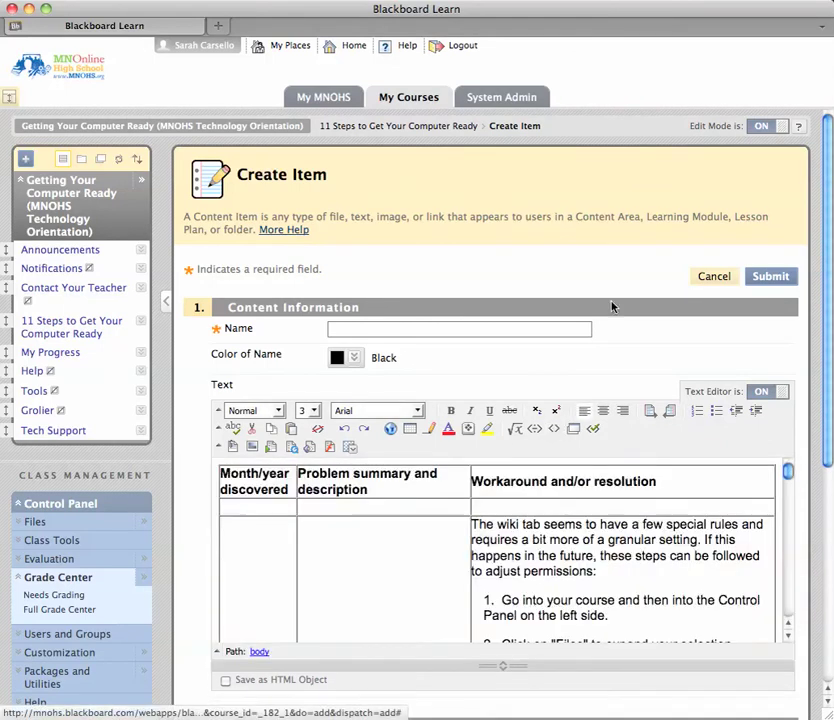